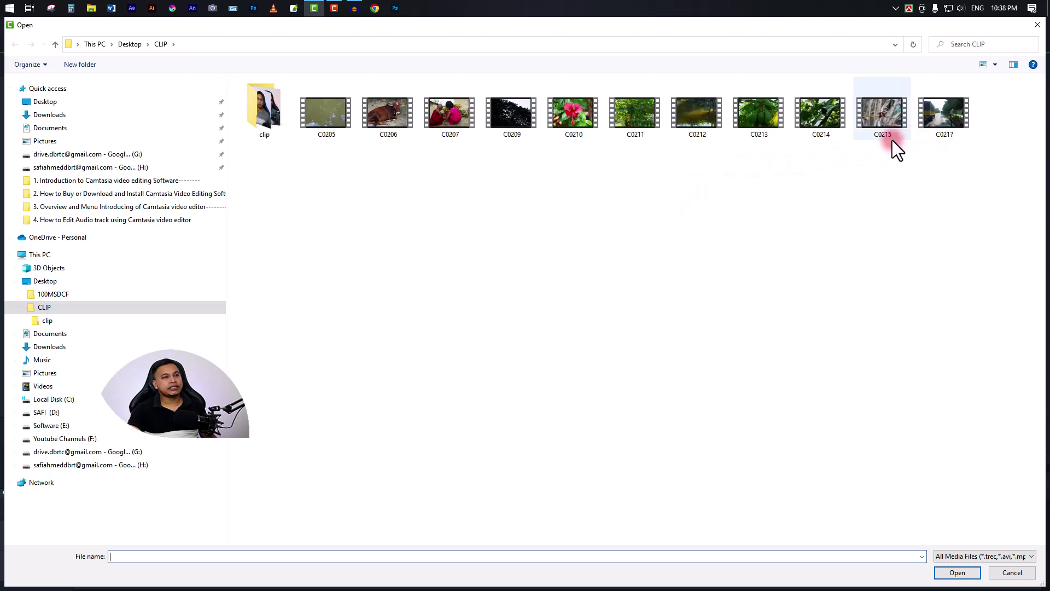
- Import the video C0206 from the CLIP folder and the audio file coww from the Desktop into the media bin
left_click(390, 118)
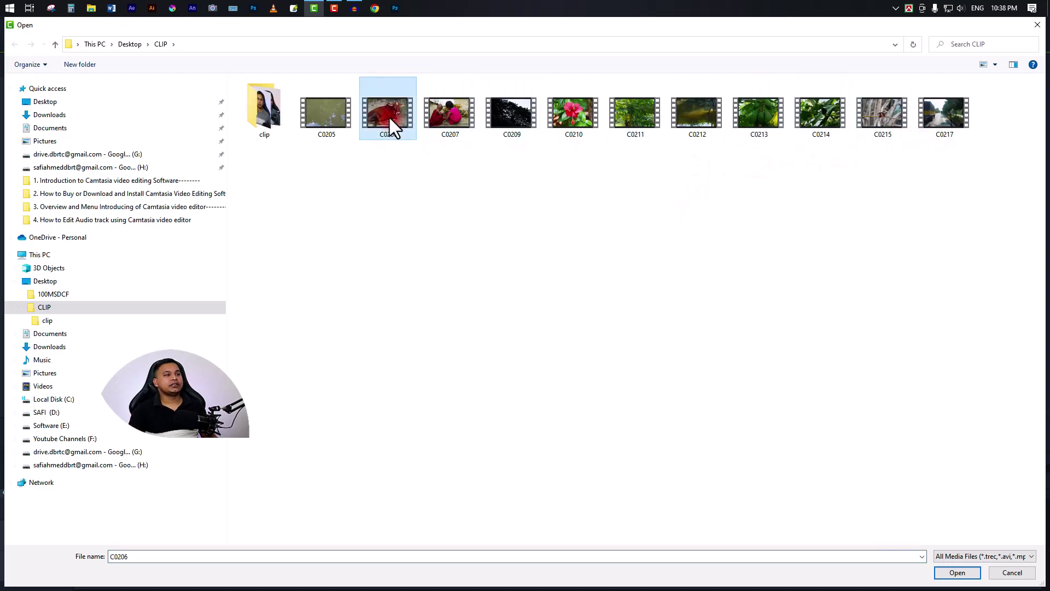
double_click(390, 117)
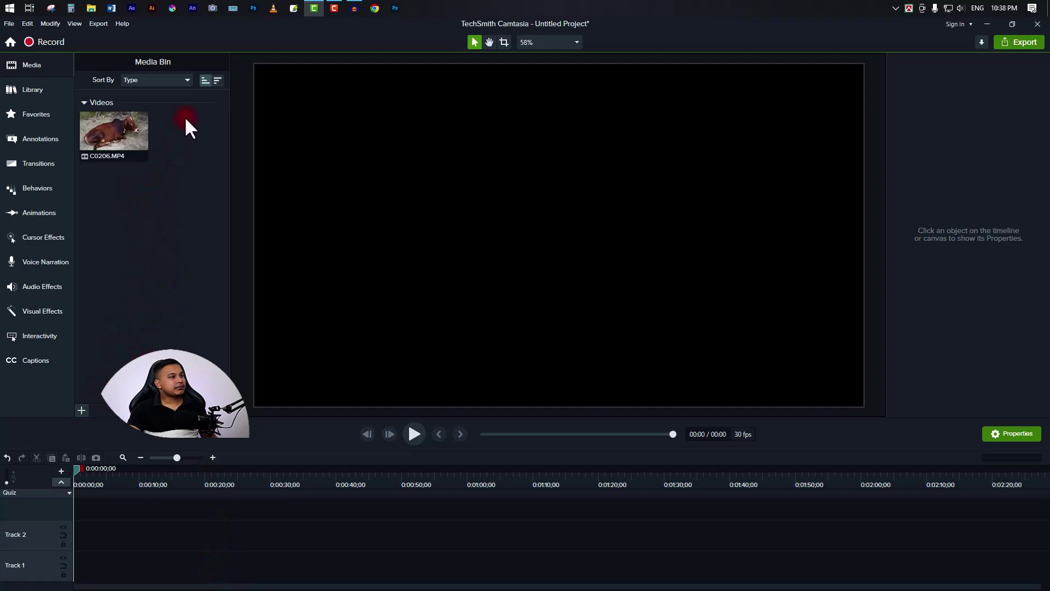
left_click(81, 409)
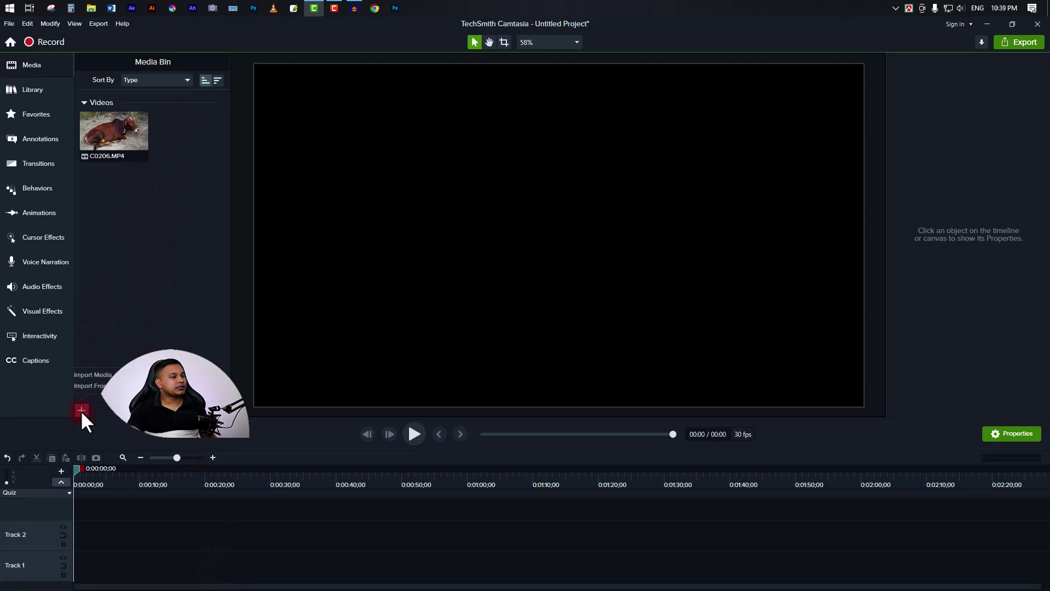
left_click(110, 374)
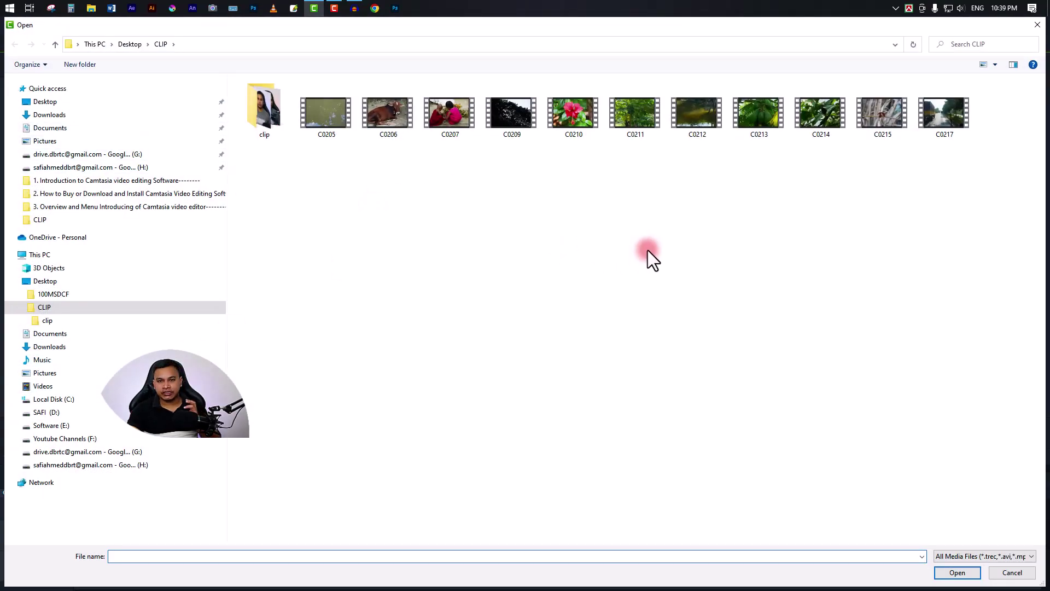
left_click(41, 102)
scroll(649, 323, "down", 5)
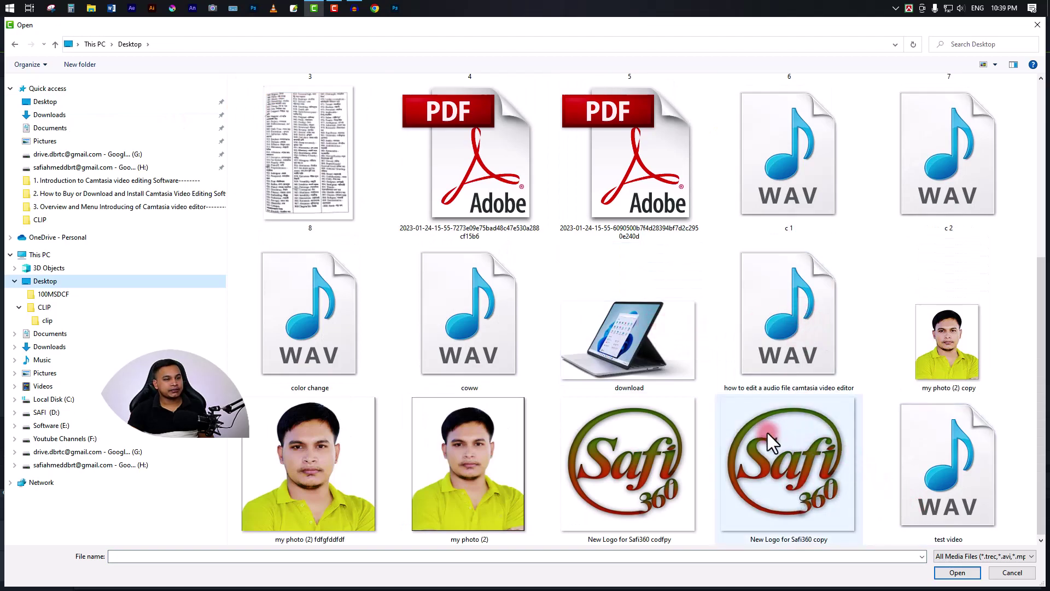
left_click(486, 348)
double_click(487, 348)
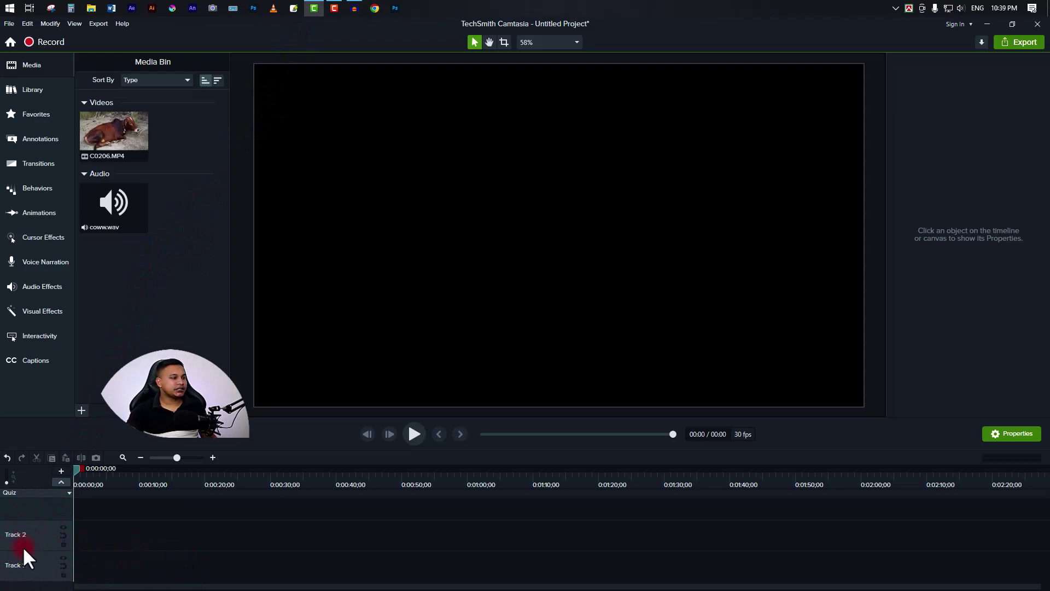
- Add a third track and place coww.wav on Track 1, aligned to the start of the timeline
left_click(124, 209)
left_click_drag(142, 205, 131, 564)
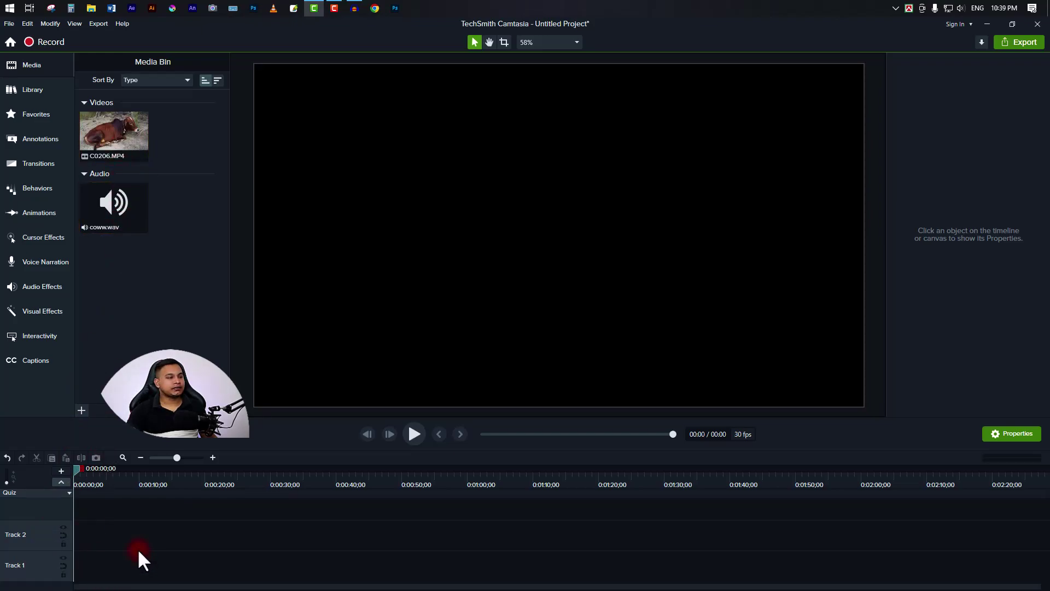
left_click(61, 471)
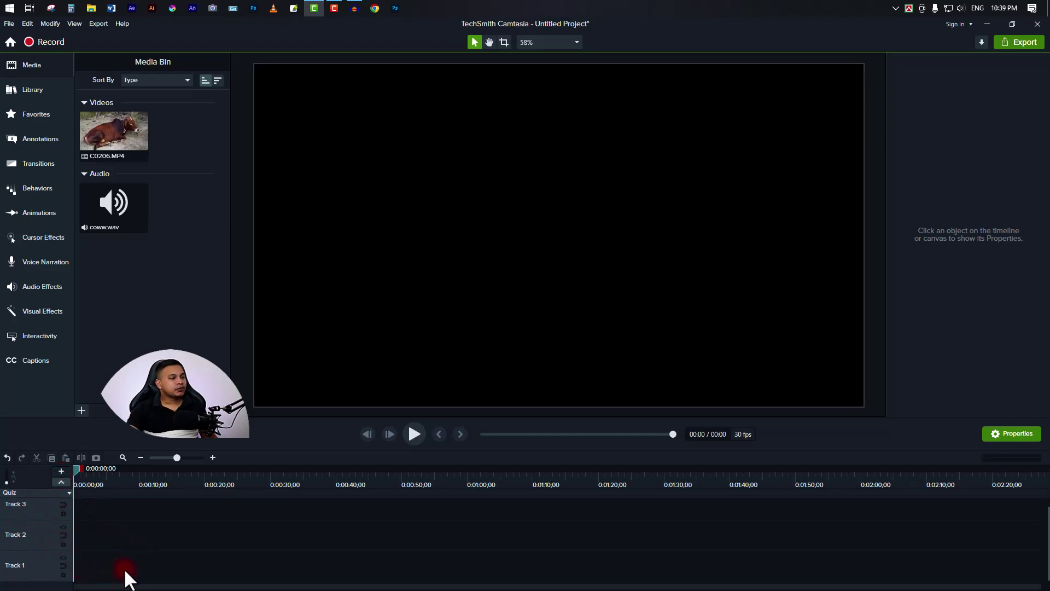
left_click(103, 217)
left_click_drag(104, 218, 114, 580)
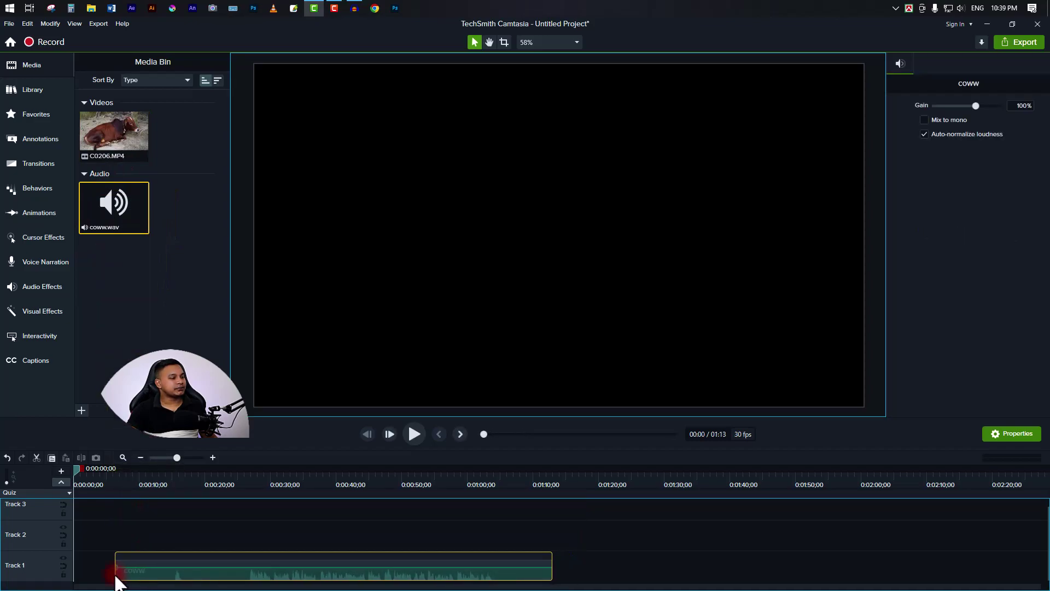
left_click_drag(425, 571, 268, 585)
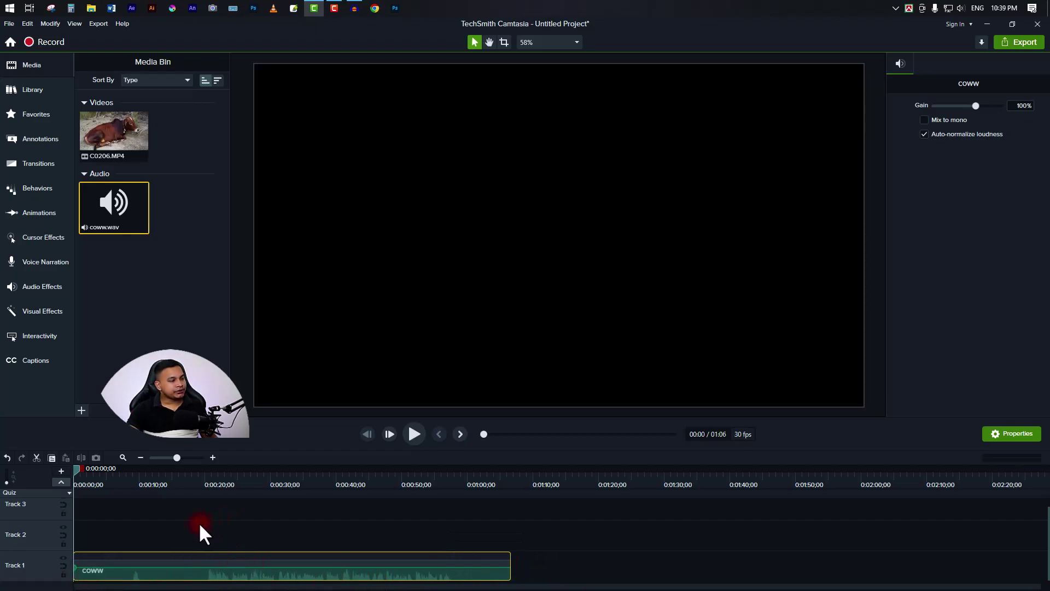
- Trim about 20 seconds of quiet lead-in off the coww clip and realign it to the start of Track 1
left_click_drag(145, 577, 209, 574)
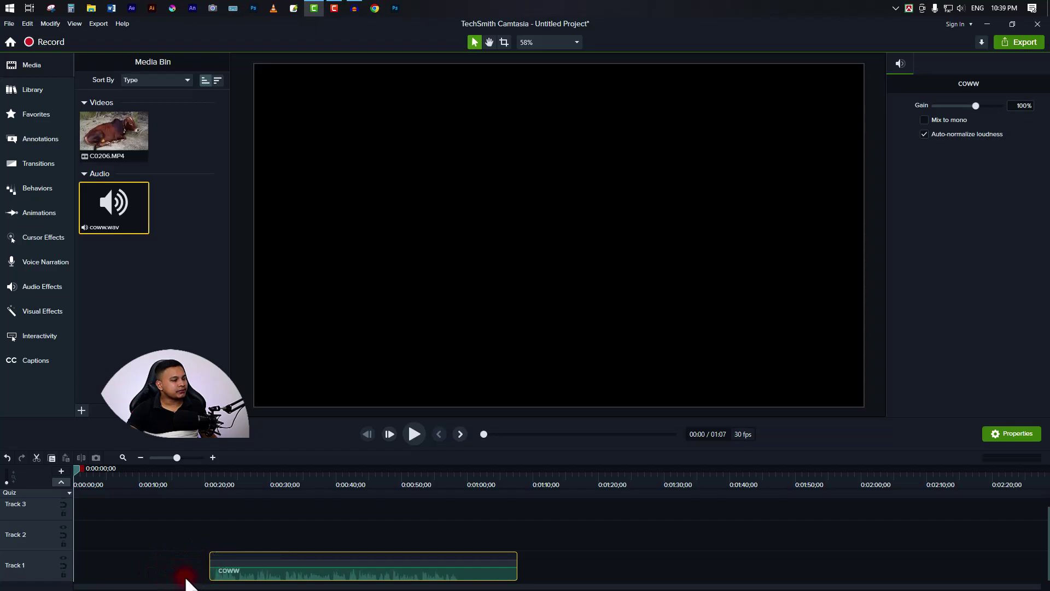
left_click_drag(316, 574, 84, 582)
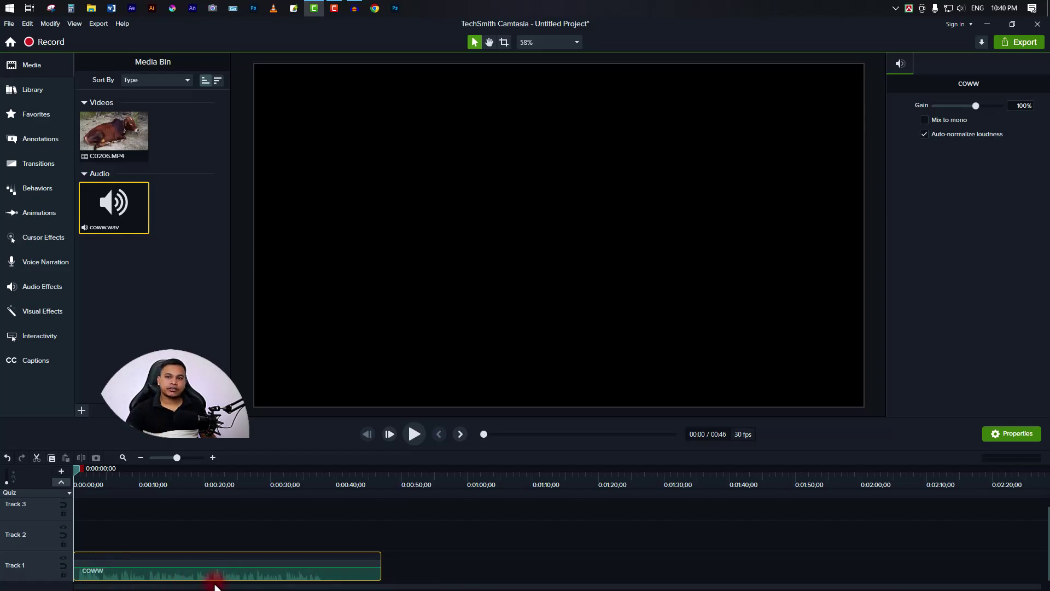
scroll(211, 582, "up", 3)
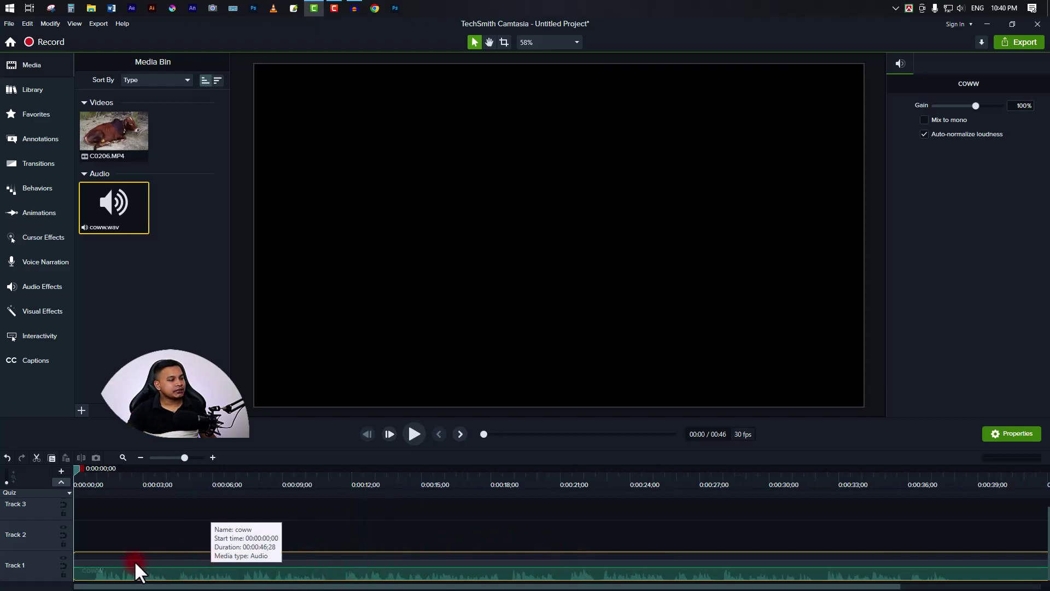
scroll(106, 579, "up", 1)
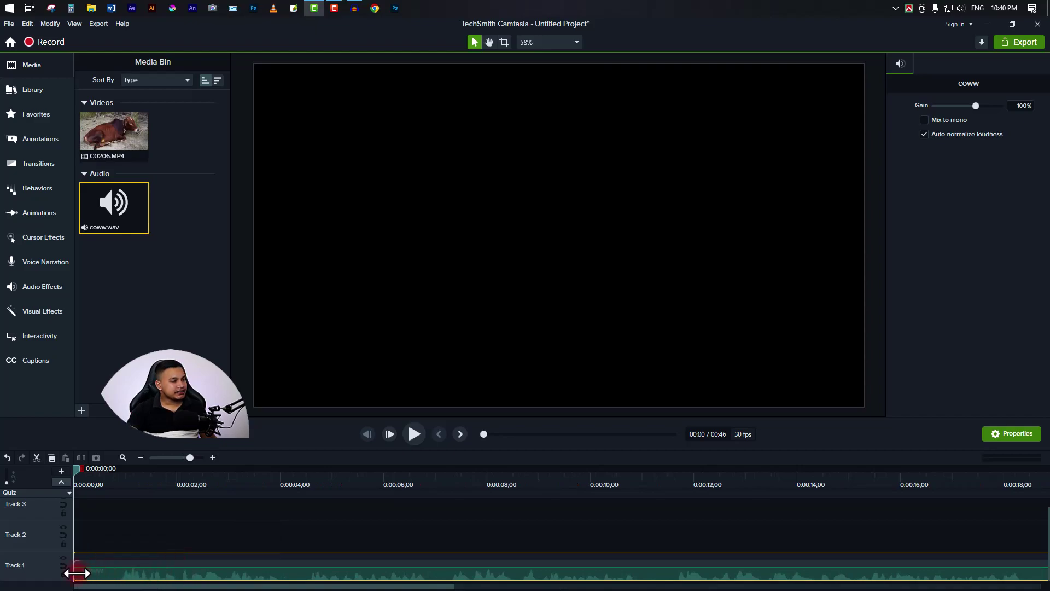
left_click_drag(75, 573, 106, 571)
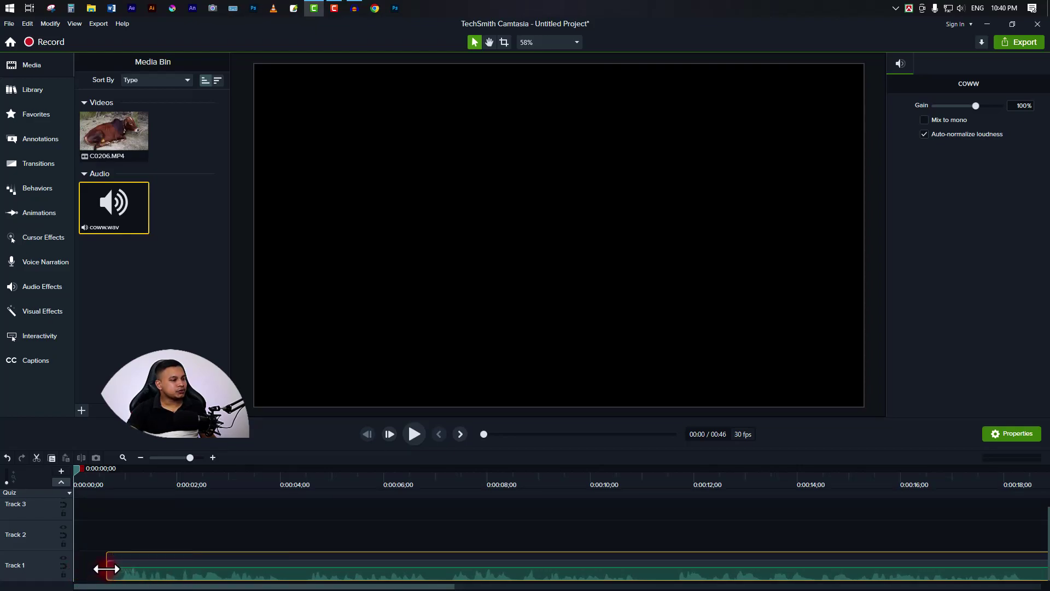
left_click_drag(225, 575, 192, 569)
scroll(334, 552, "down", 1)
scroll(334, 553, "down", 1)
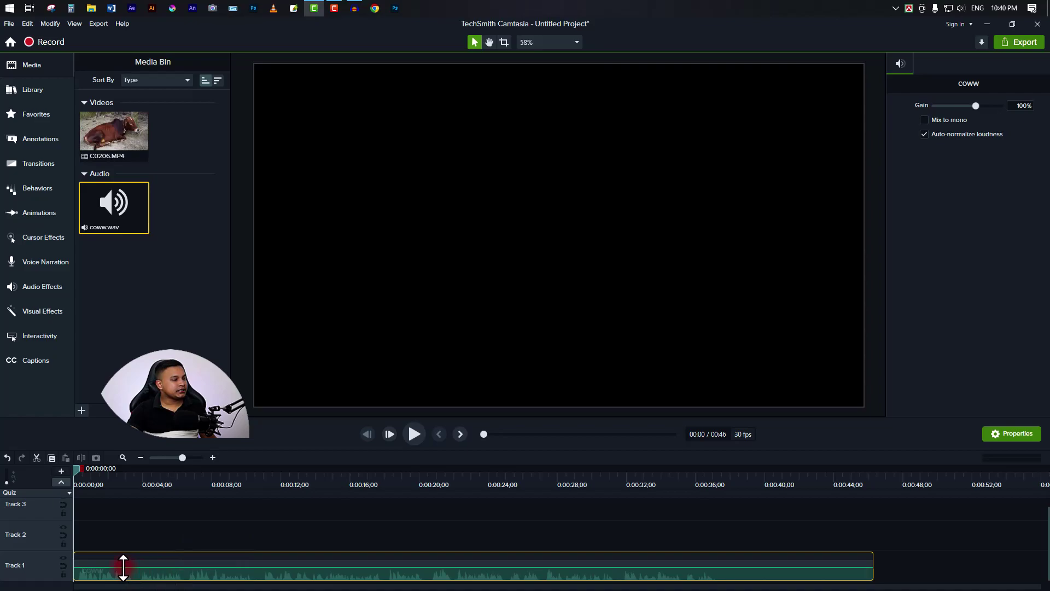
- Raise the gain of the coww audio clip on Track 1 to 250%
left_click_drag(123, 568, 147, 567)
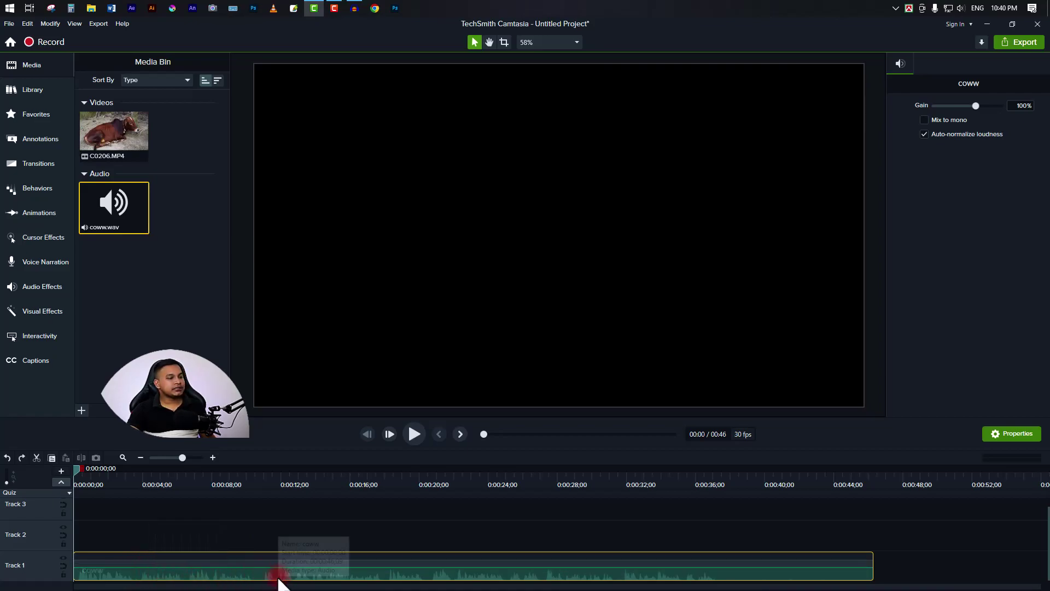
left_click(926, 564)
left_click(412, 563)
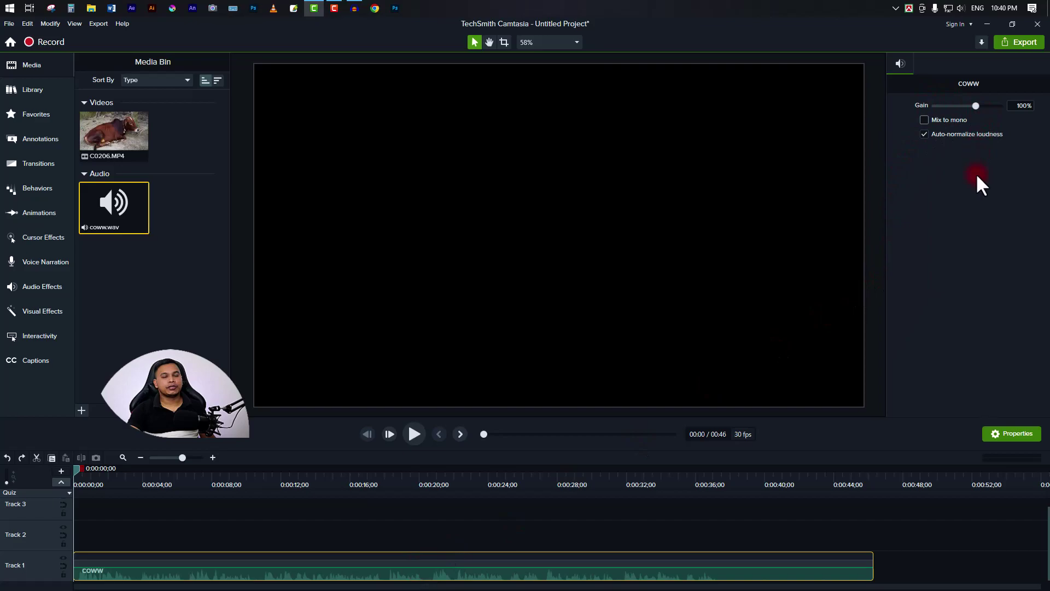
left_click_drag(977, 108, 1020, 110)
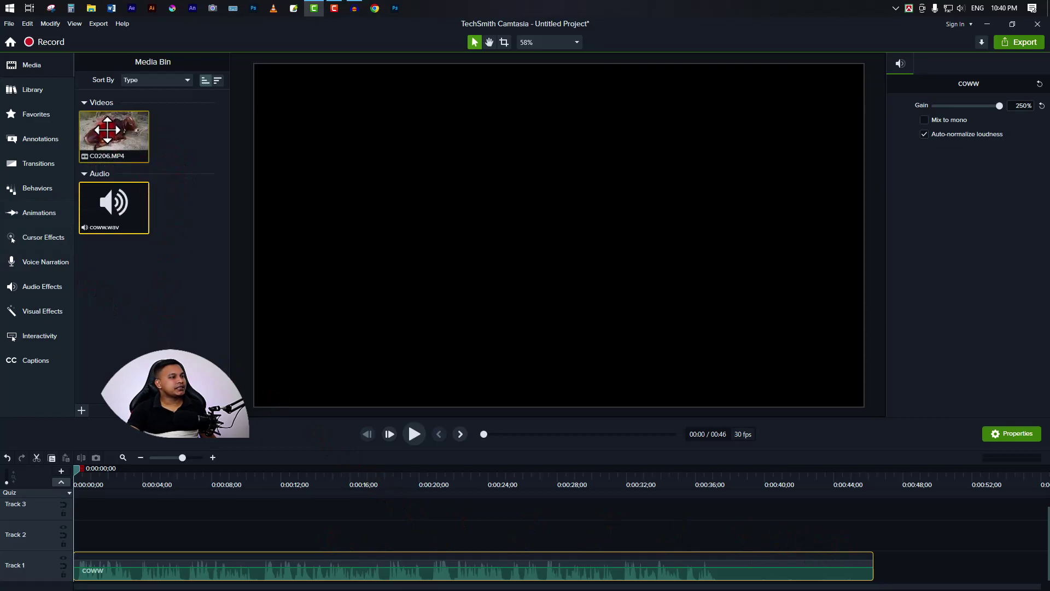
- Place the C0206 video at the start of Track 2 and silence its own audio
left_click_drag(115, 131, 117, 546)
left_click_drag(283, 542, 225, 543)
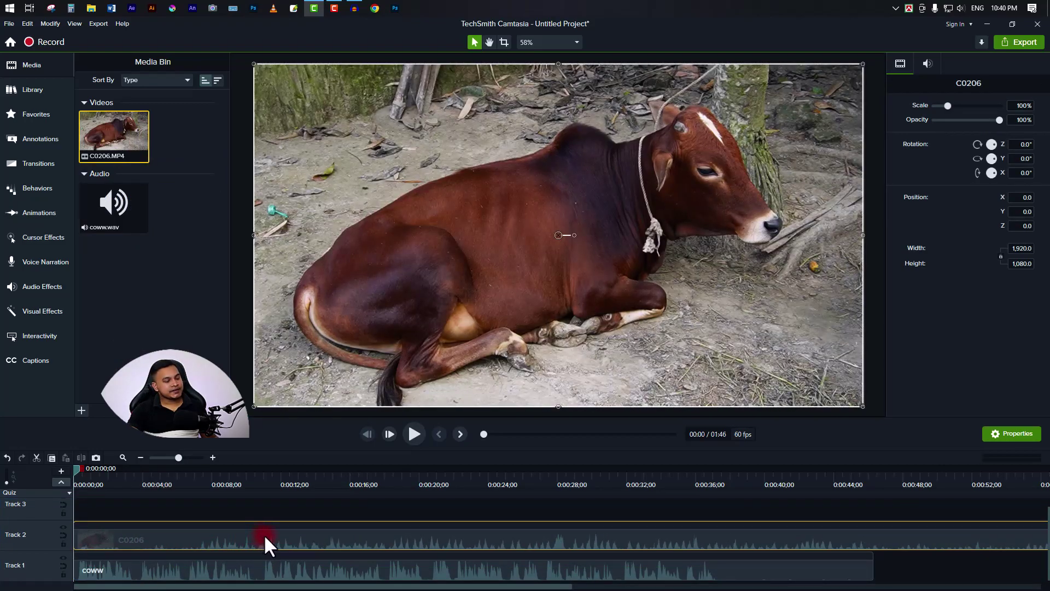
key("ctrl+F9")
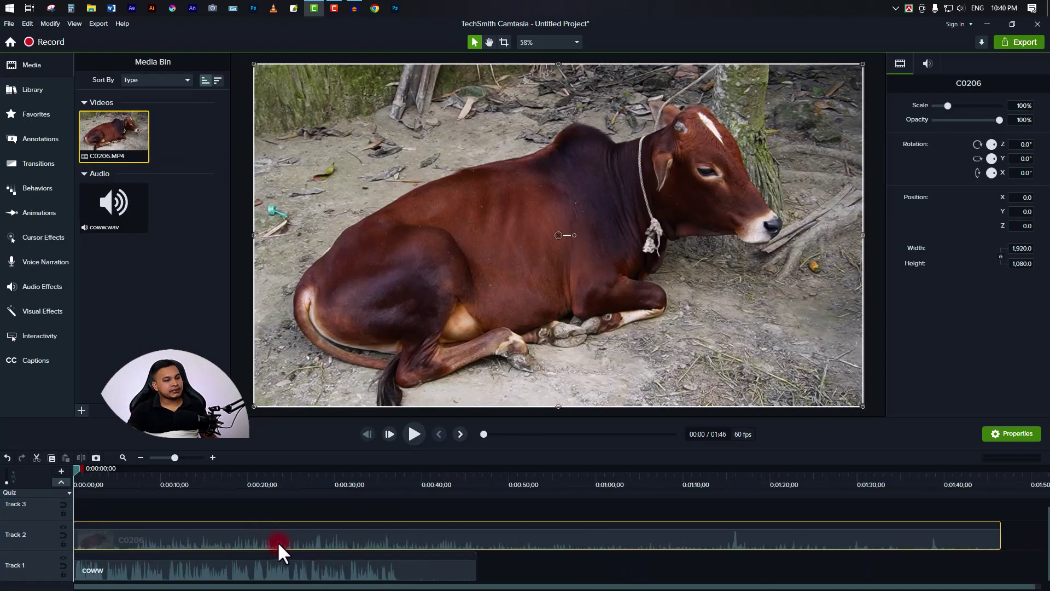
right_click(243, 537)
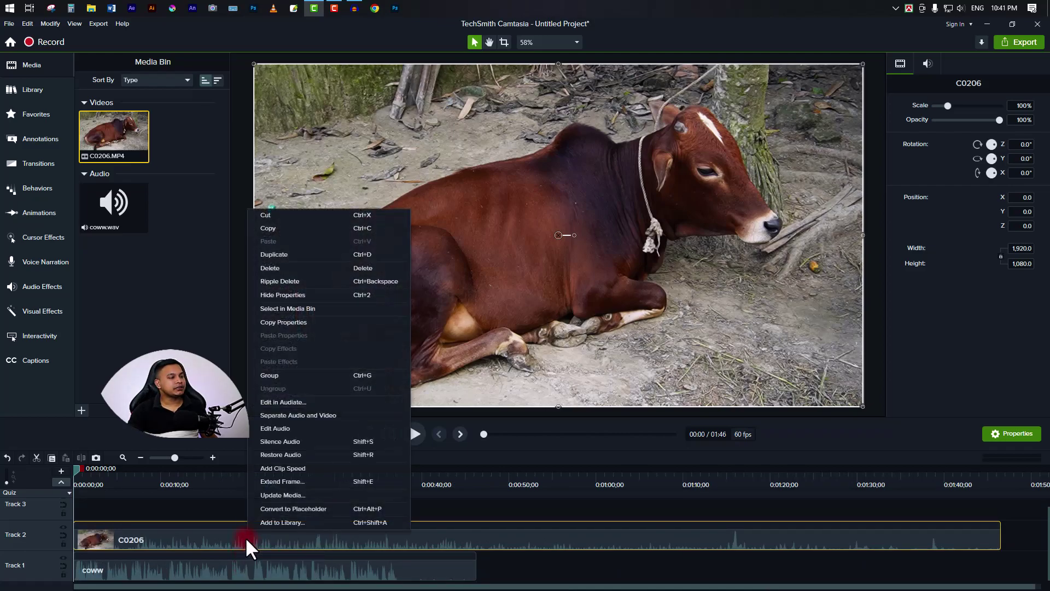
left_click(278, 441)
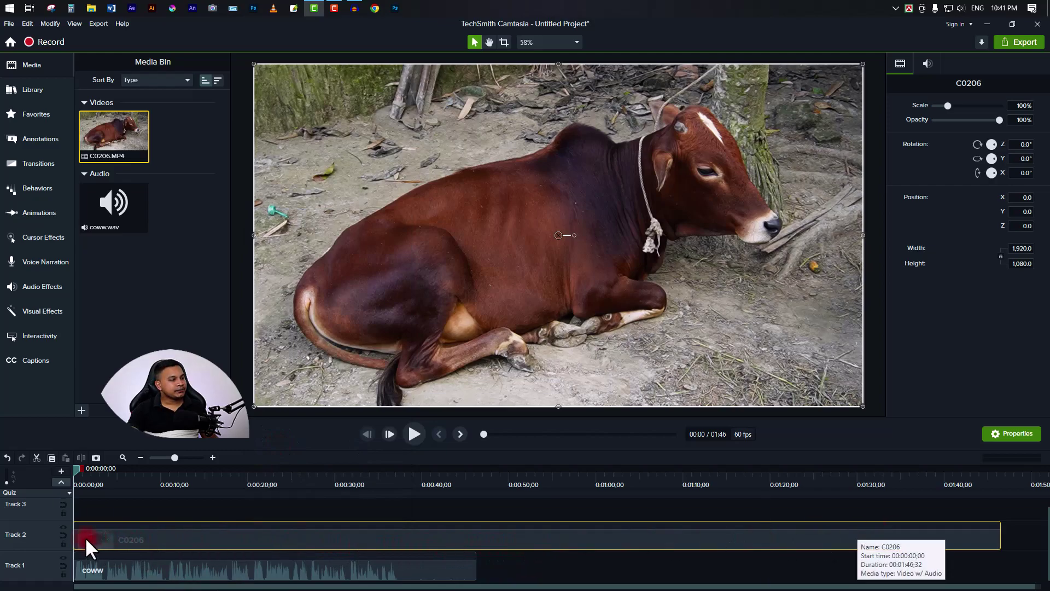
- Trim about 29 seconds off the beginning of the C0206 clip and move it back to the start of Track 2
left_click_drag(74, 538, 324, 537)
left_click_drag(393, 537, 54, 547)
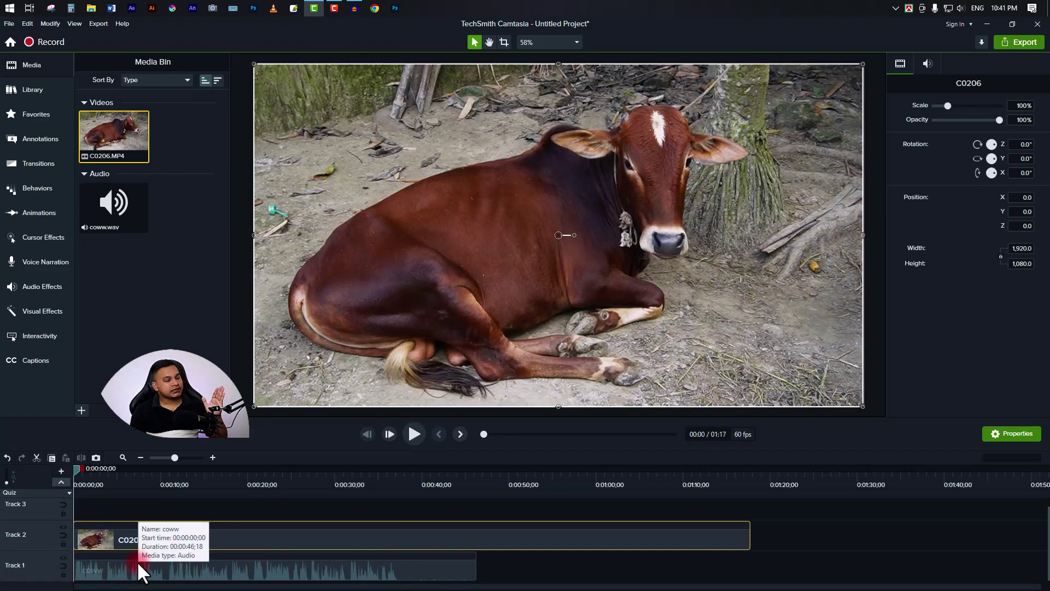
left_click_drag(227, 544, 248, 537)
left_click_drag(66, 545, 113, 540)
- Select both timeline clips and split them at 0:00:37;24, just after the audible part of the coww audio ends
left_click_drag(84, 506, 103, 580)
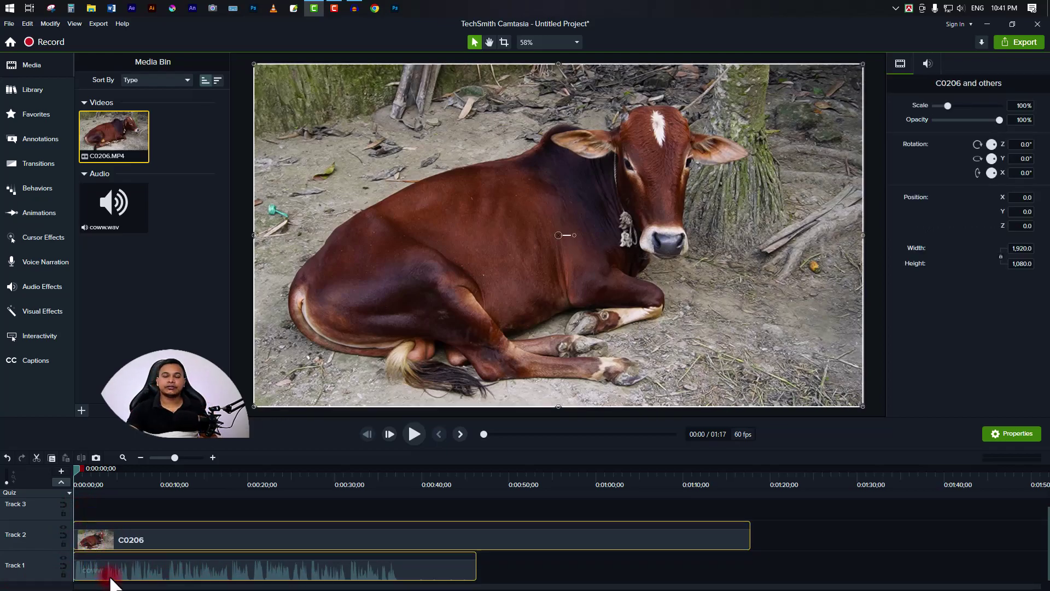
left_click_drag(91, 546, 247, 561)
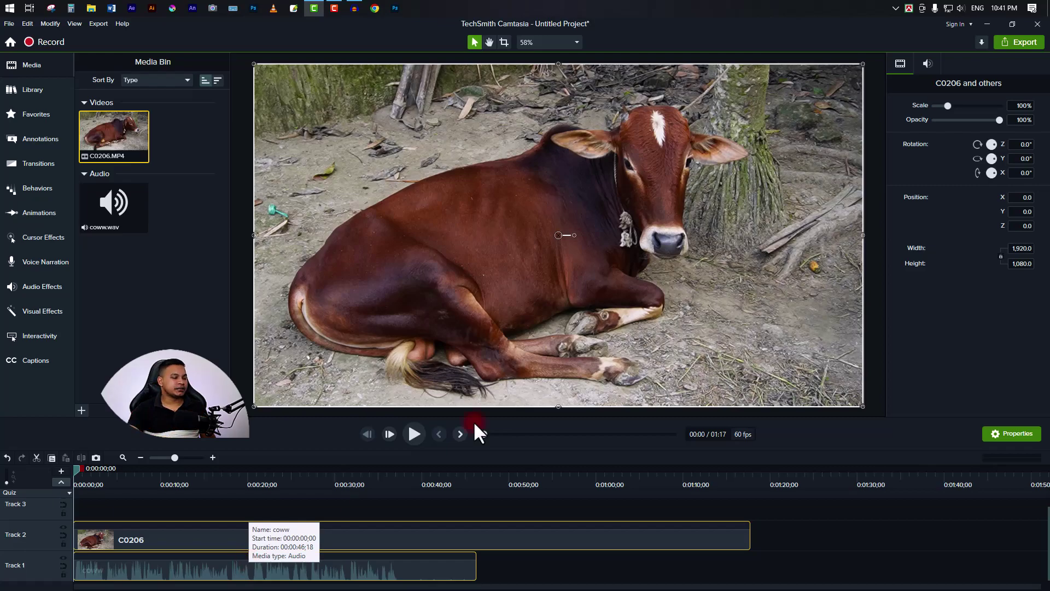
left_click_drag(410, 540, 411, 540)
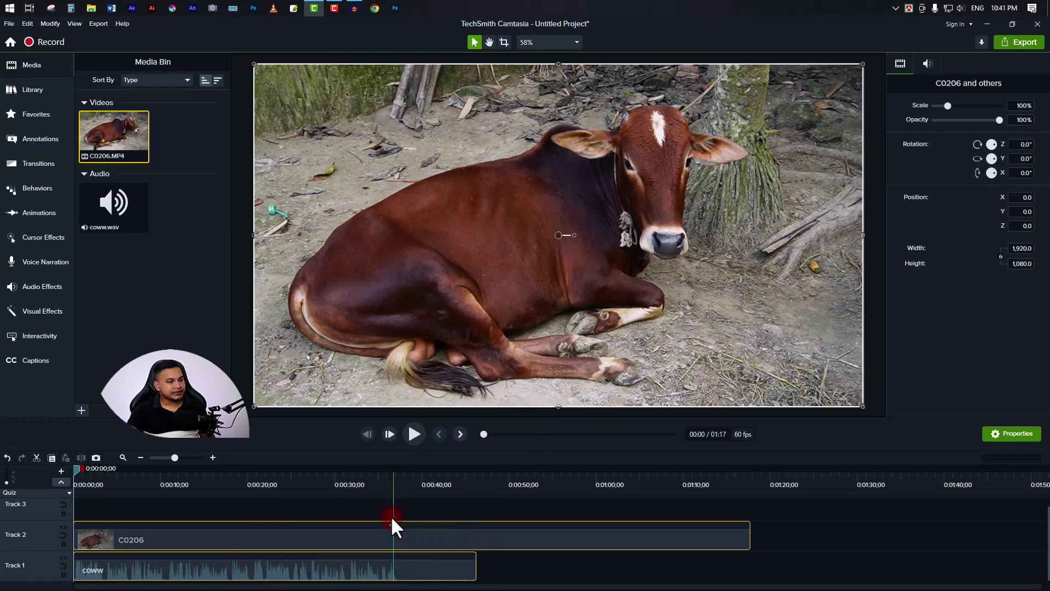
left_click(397, 477)
left_click_drag(398, 470, 410, 582)
scroll(434, 559, "up", 3)
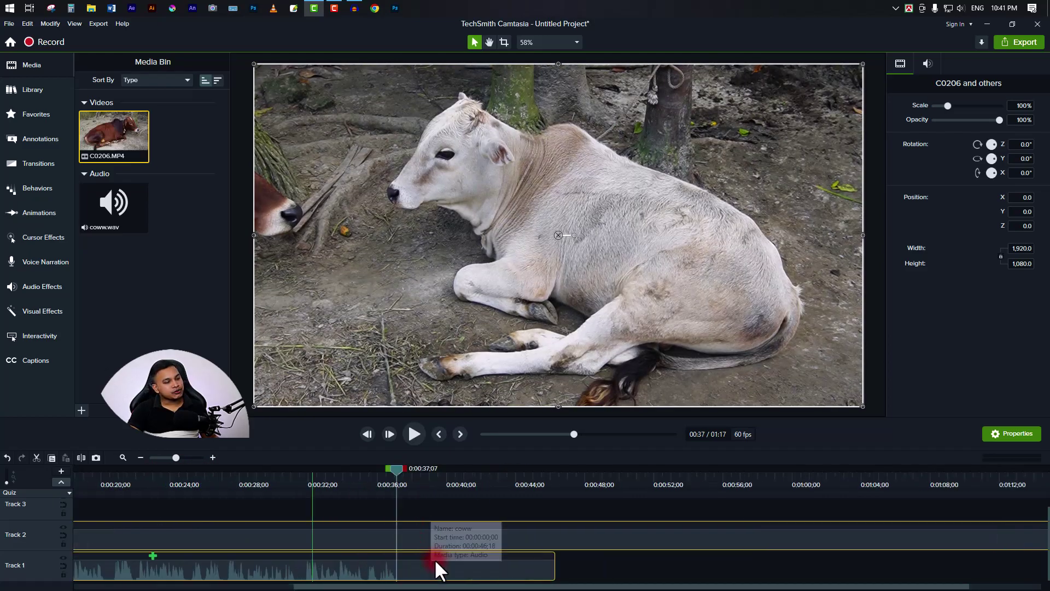
left_click(396, 470)
left_click_drag(396, 469, 405, 471)
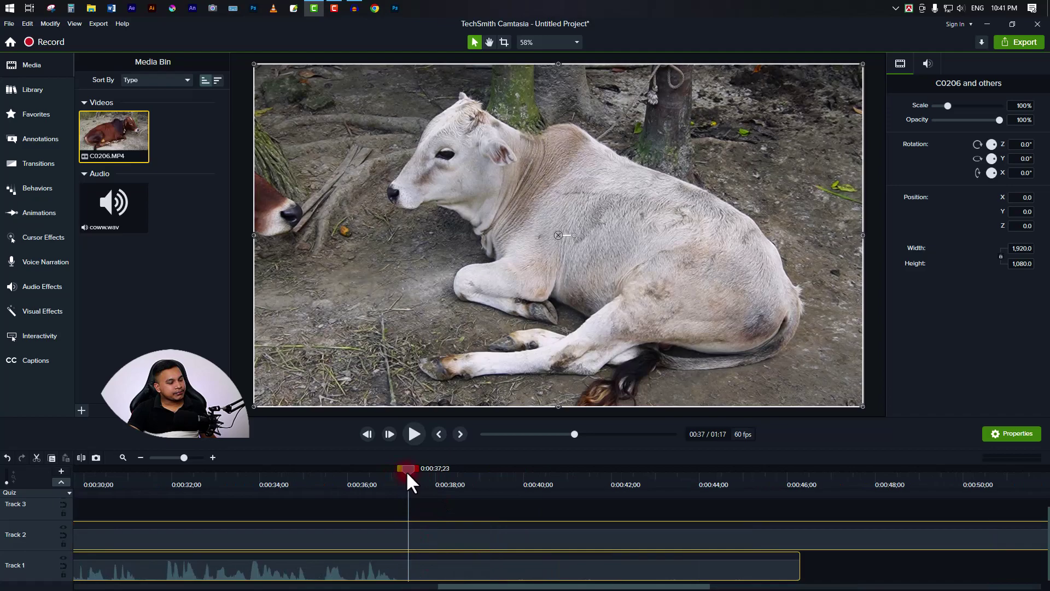
scroll(446, 555, "down", 5)
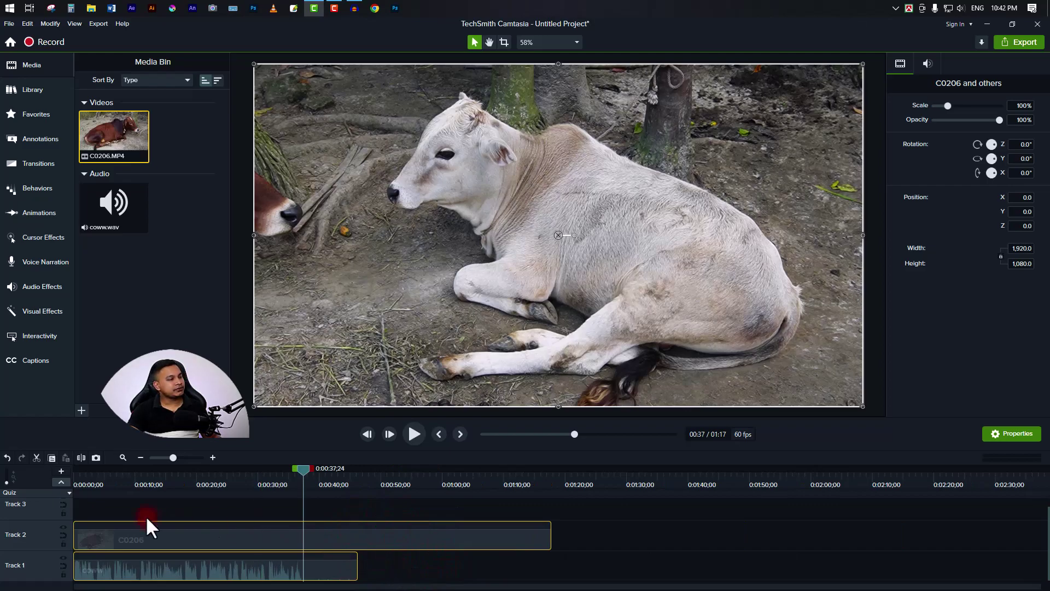
left_click(81, 457)
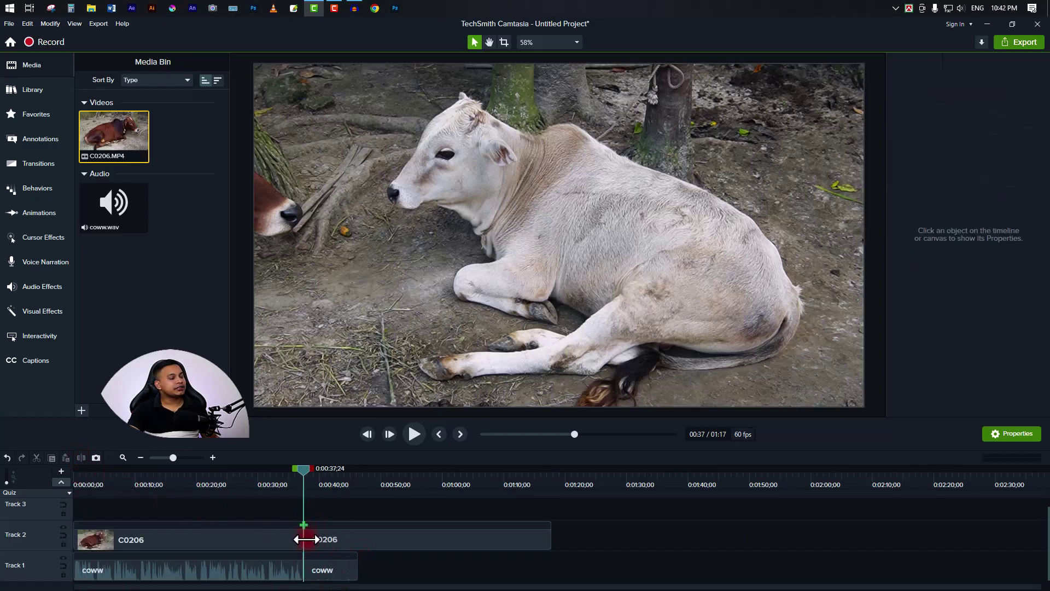
- Delete the coww and C0206 segments after the split and return the playhead to the start of the timeline
left_click(340, 572)
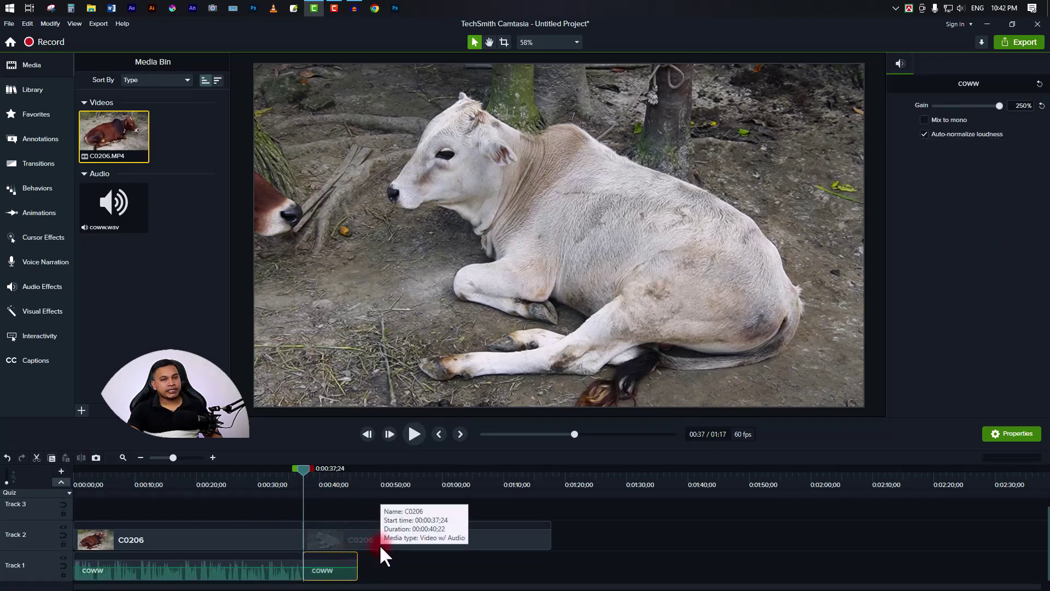
key("Delete")
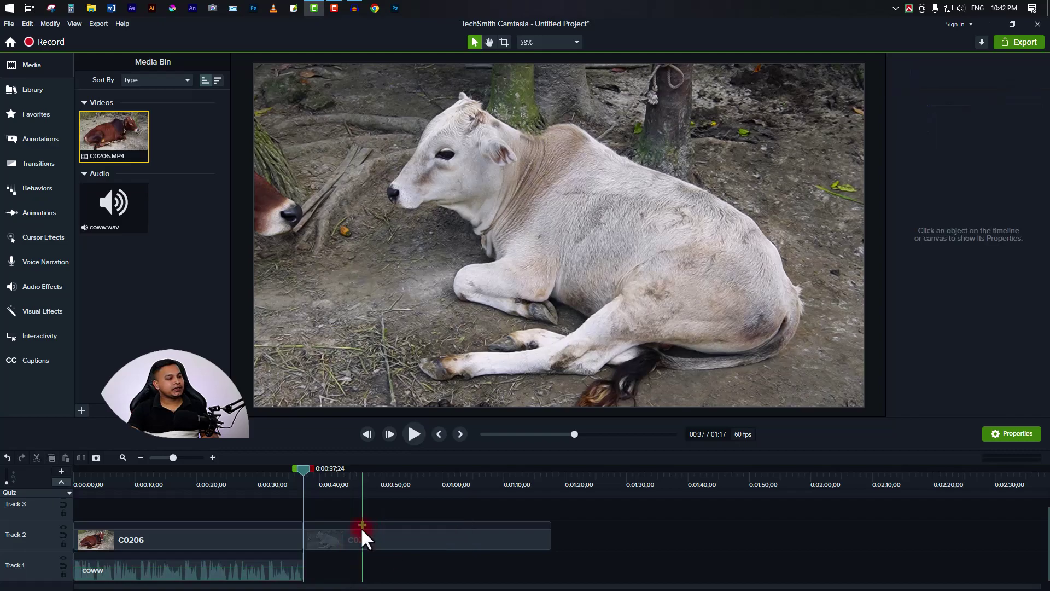
left_click(360, 544)
key("Delete")
left_click(339, 569)
left_click_drag(305, 471, 2, 531)
left_click_drag(249, 550, 126, 553)
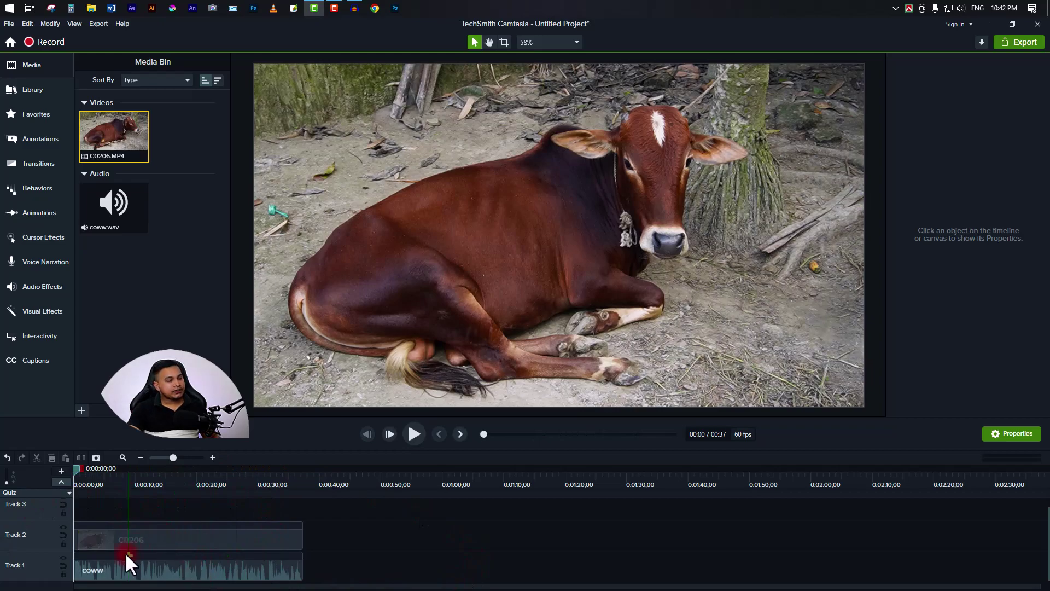
mouse_move(257, 577)
left_mouse_down()
mouse_move(211, 571)
mouse_move(200, 525)
mouse_move(124, 516)
mouse_move(315, 562)
left_mouse_up()
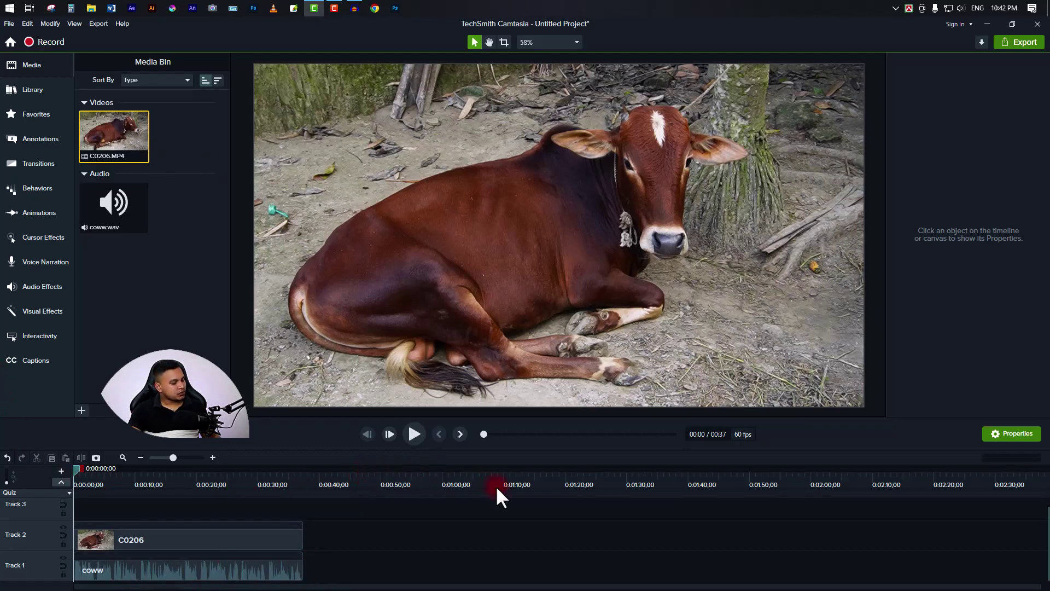
- Save the project to the Desktop as a Camtasia project named testProject
left_click(7, 25)
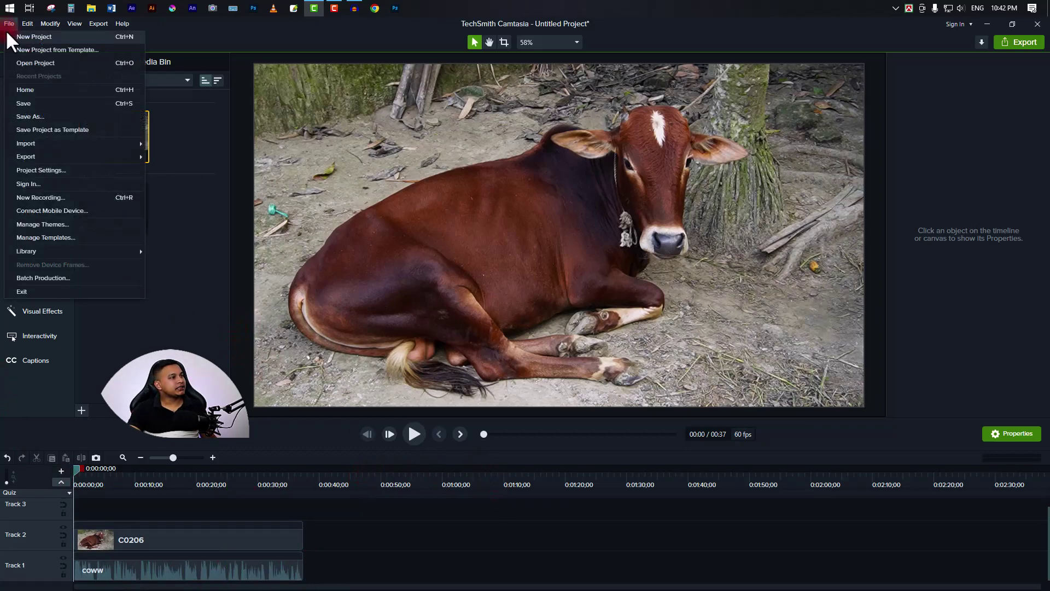
left_click(28, 104)
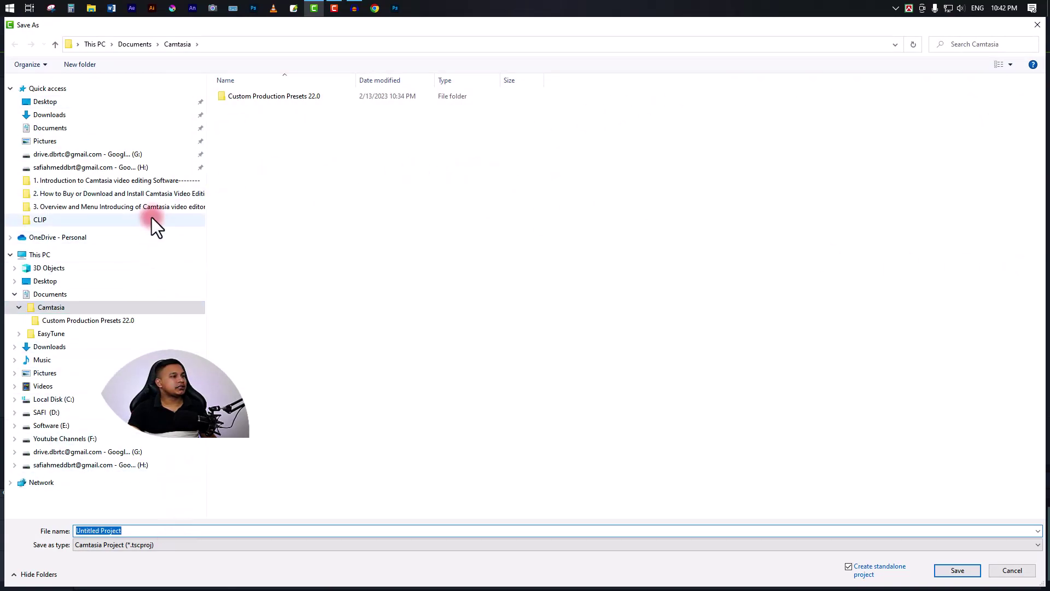
left_click(46, 101)
left_click(103, 527)
left_click(105, 532)
left_click_drag(100, 531, 58, 536)
type("test")
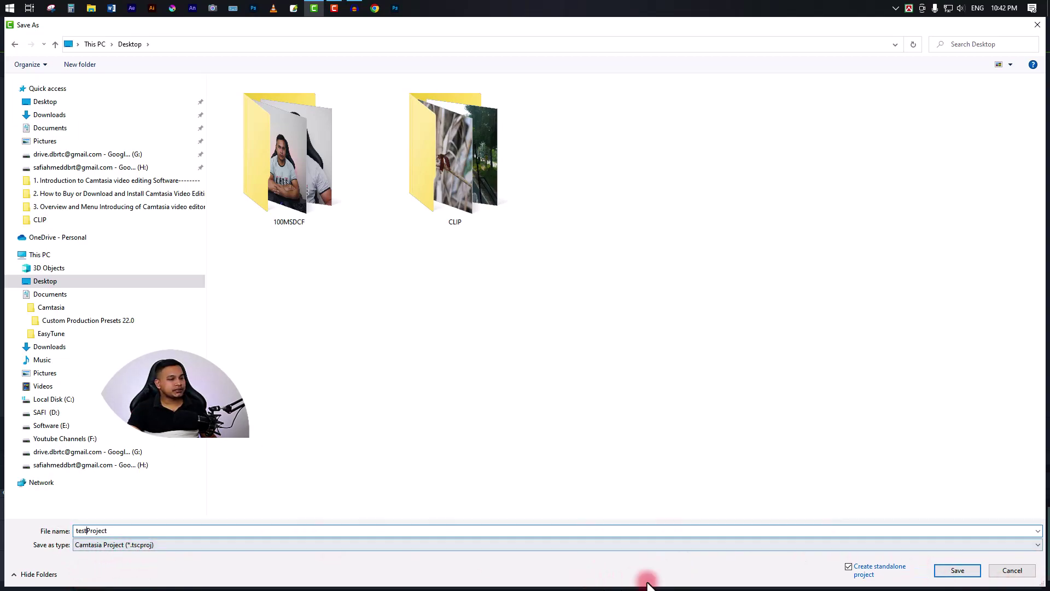
left_click(957, 570)
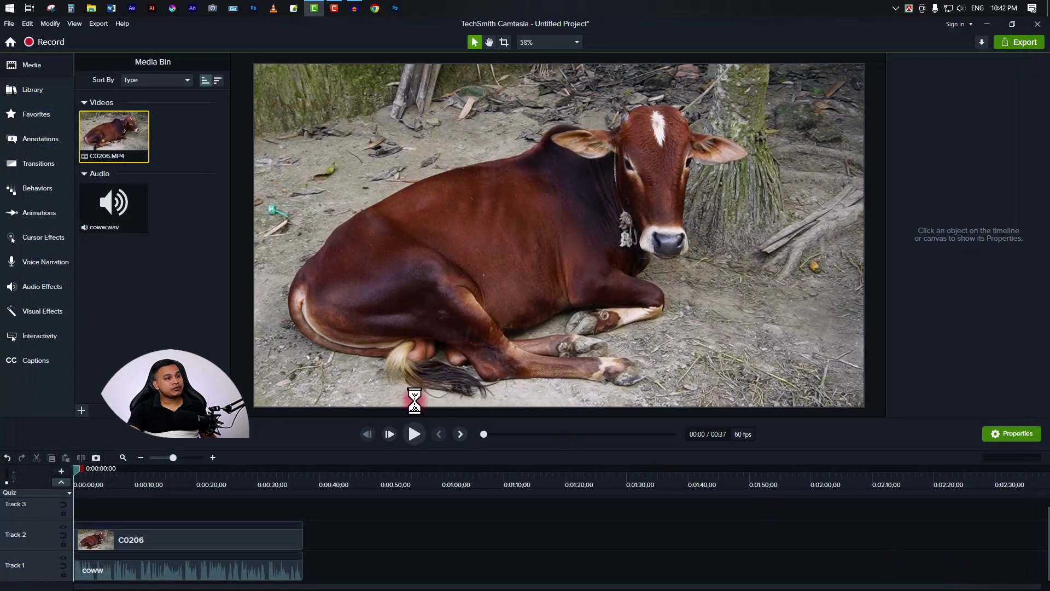
left_click(117, 199)
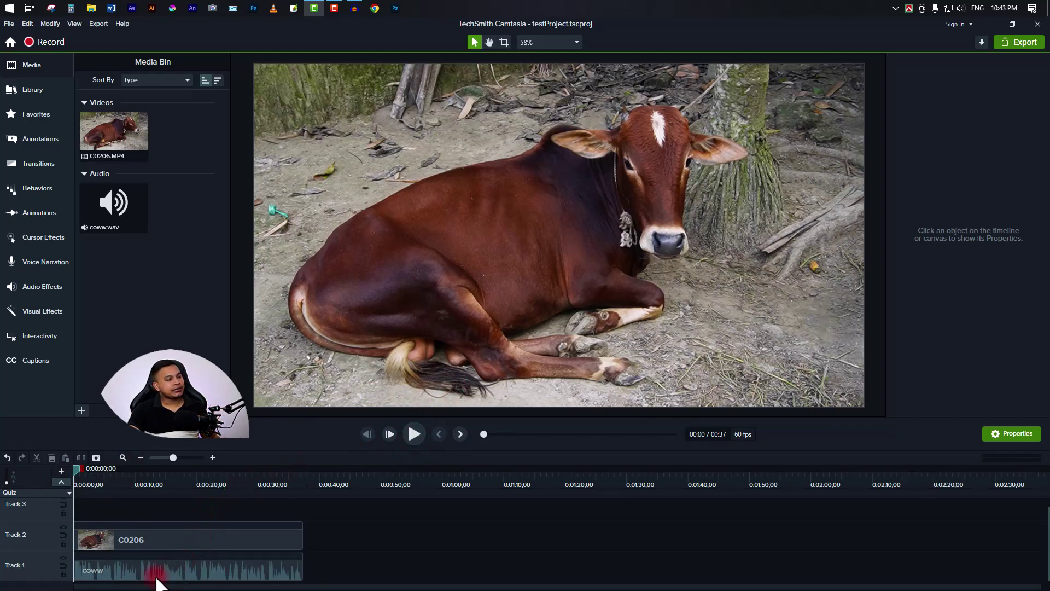
- Play the edited timeline through to its end and return the playhead to the start
scroll(154, 550, "up", 3)
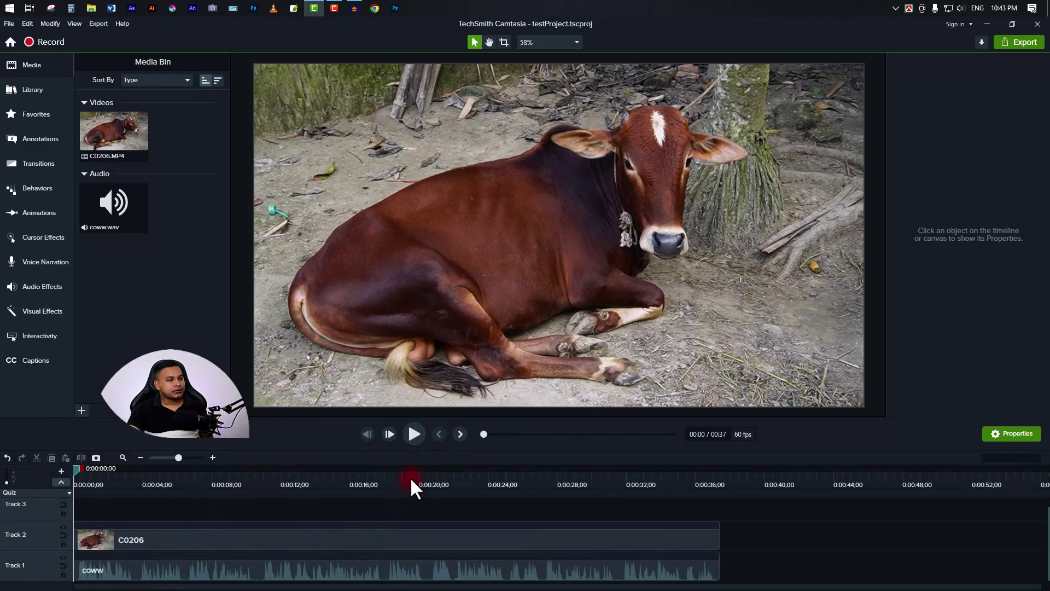
left_click(414, 434)
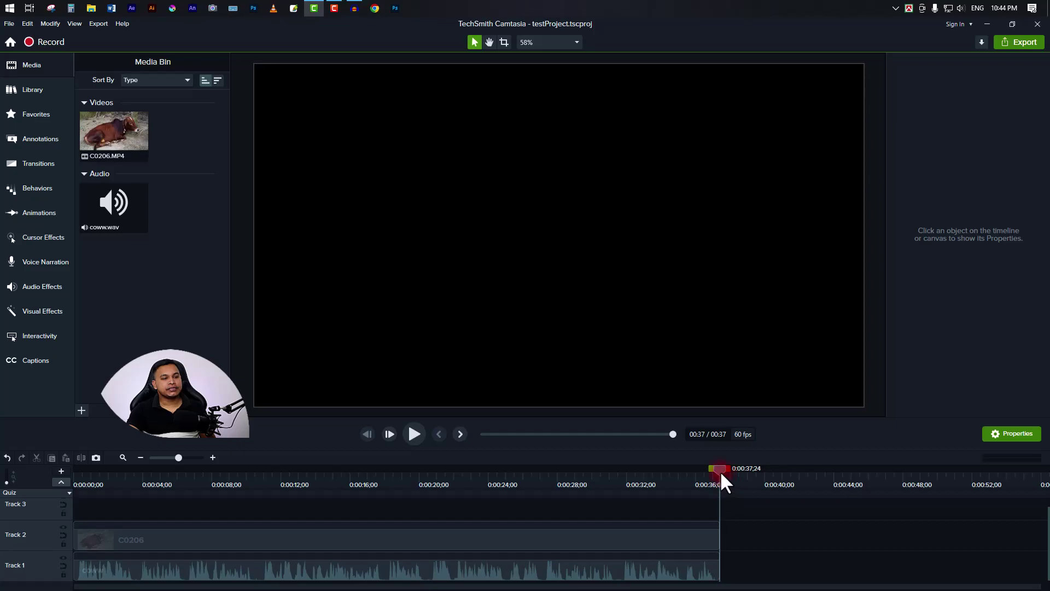
left_click_drag(720, 473, 725, 478)
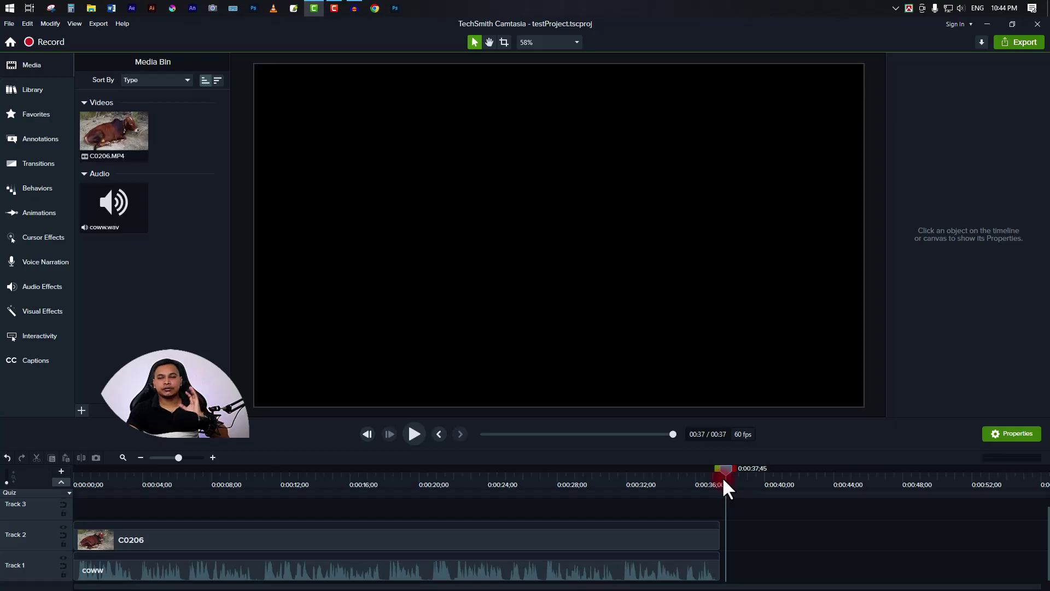
left_click_drag(725, 471, 34, 540)
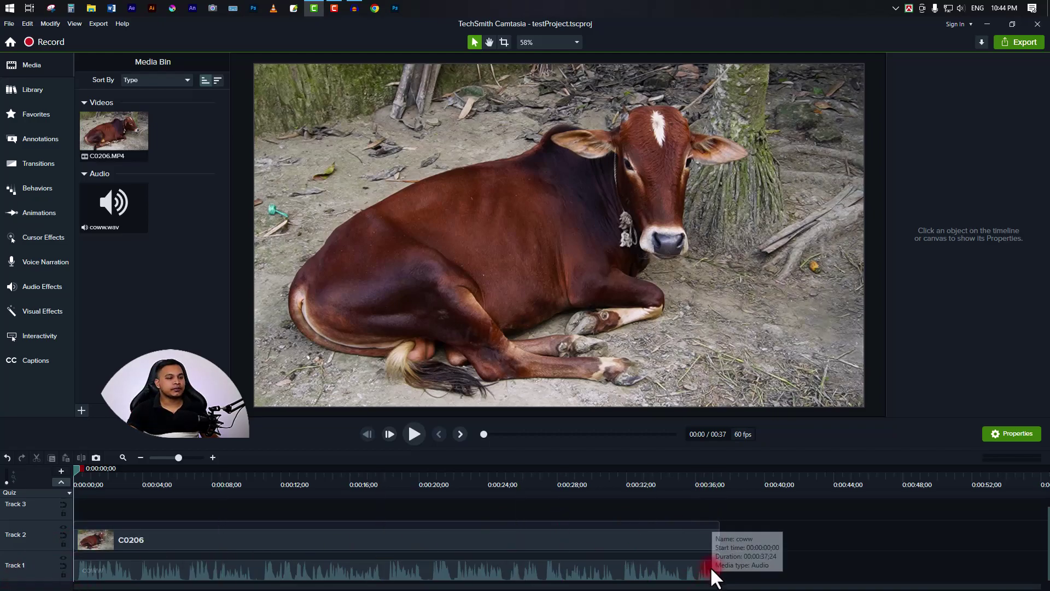
- Add a transition from the transitions collection to the beginning of the C0206 clip on Track 2
left_click(35, 159)
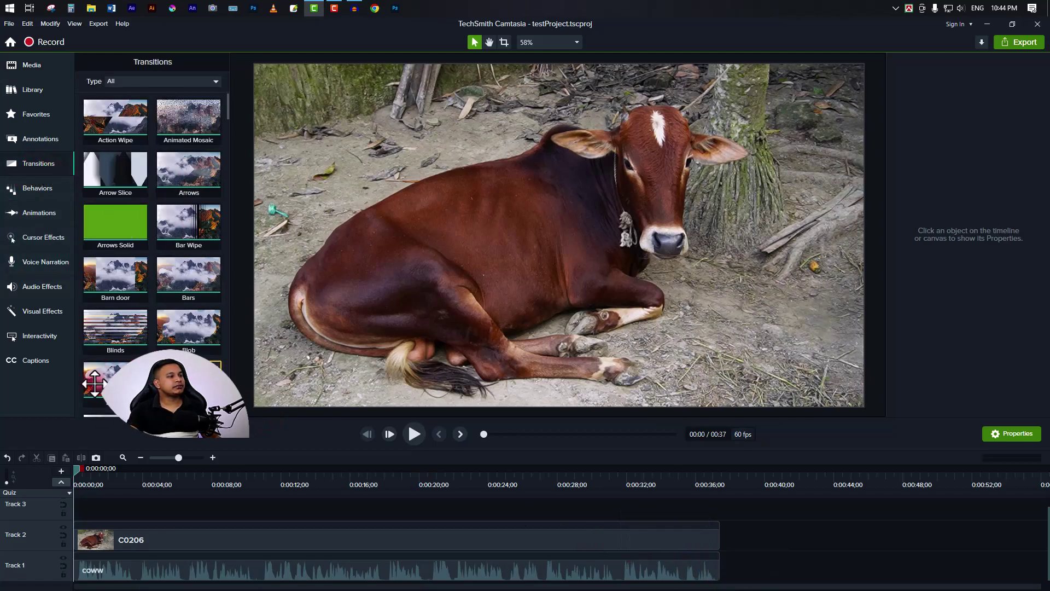
scroll(98, 377, "down", 1)
left_click_drag(137, 421, 74, 540)
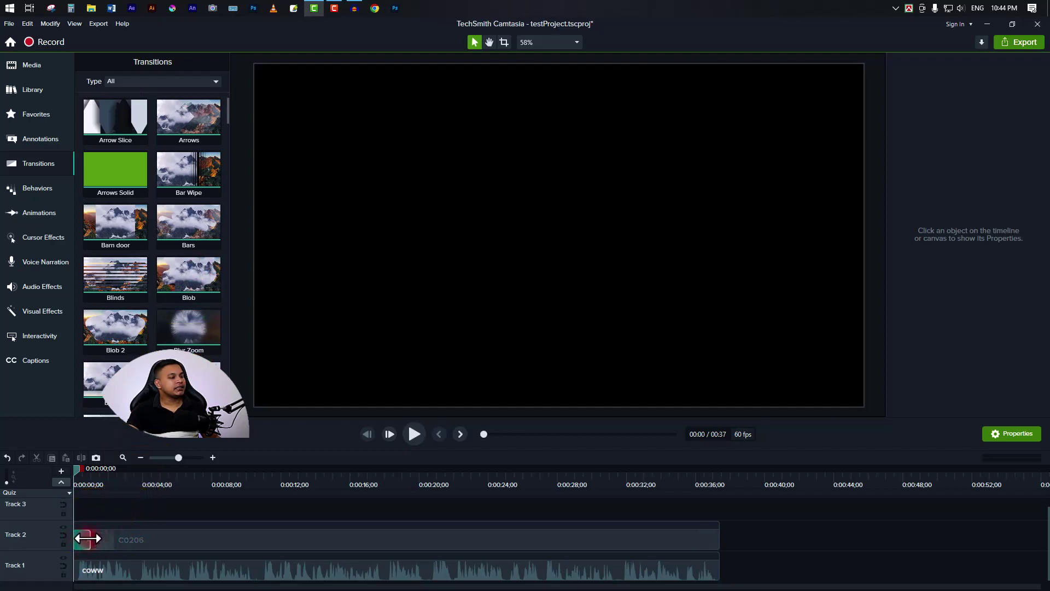
- Add the Circle Offset transition to the end of the C0206 clip on Track 2
scroll(161, 322, "down", 1)
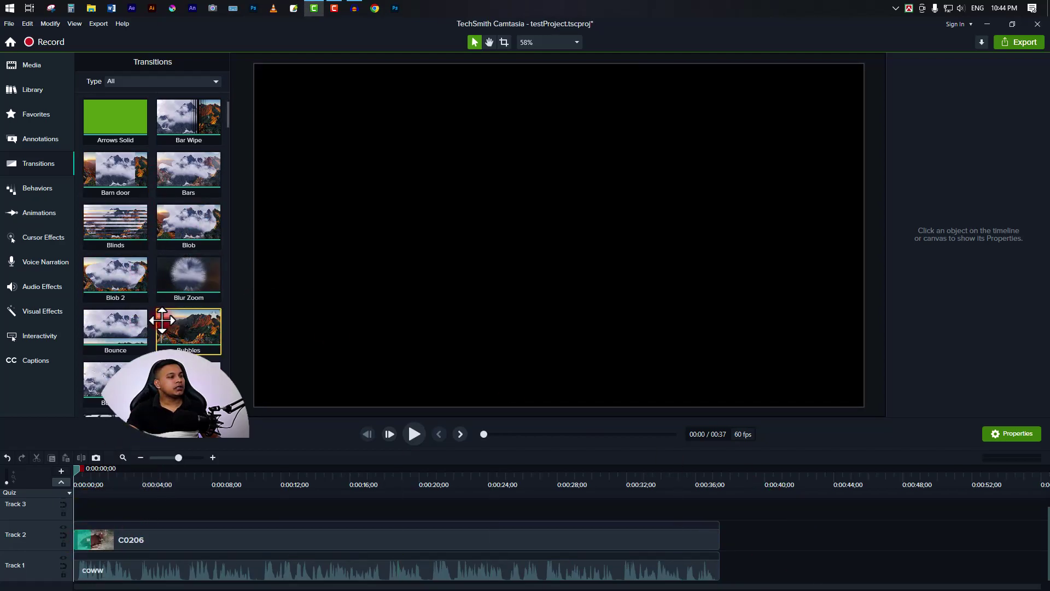
scroll(162, 320, "down", 4)
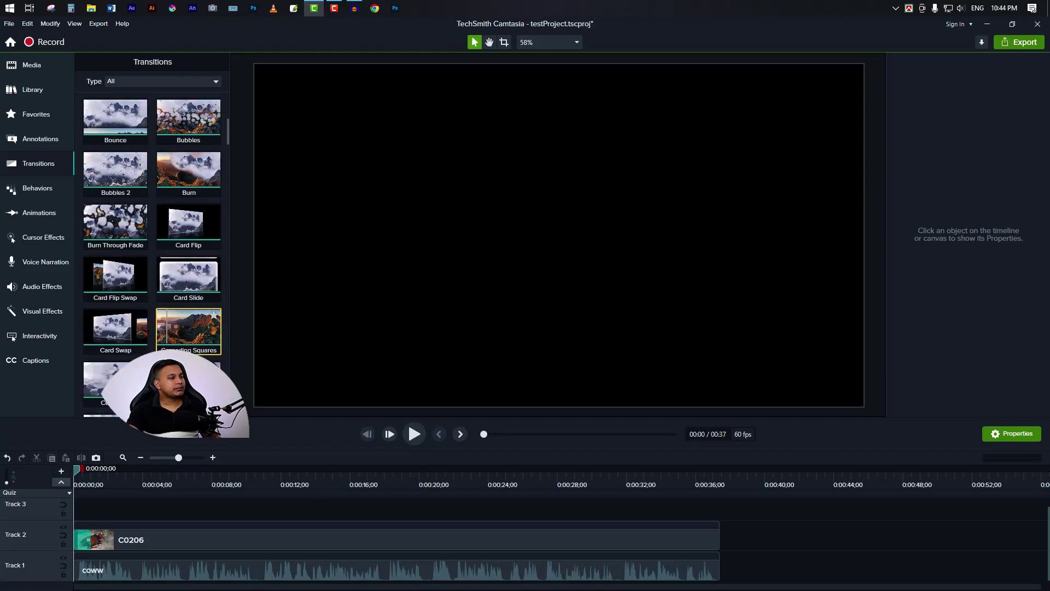
scroll(159, 328, "down", 2)
scroll(152, 246, "down", 4)
left_click_drag(112, 250, 711, 546)
left_click_drag(86, 564, 99, 568)
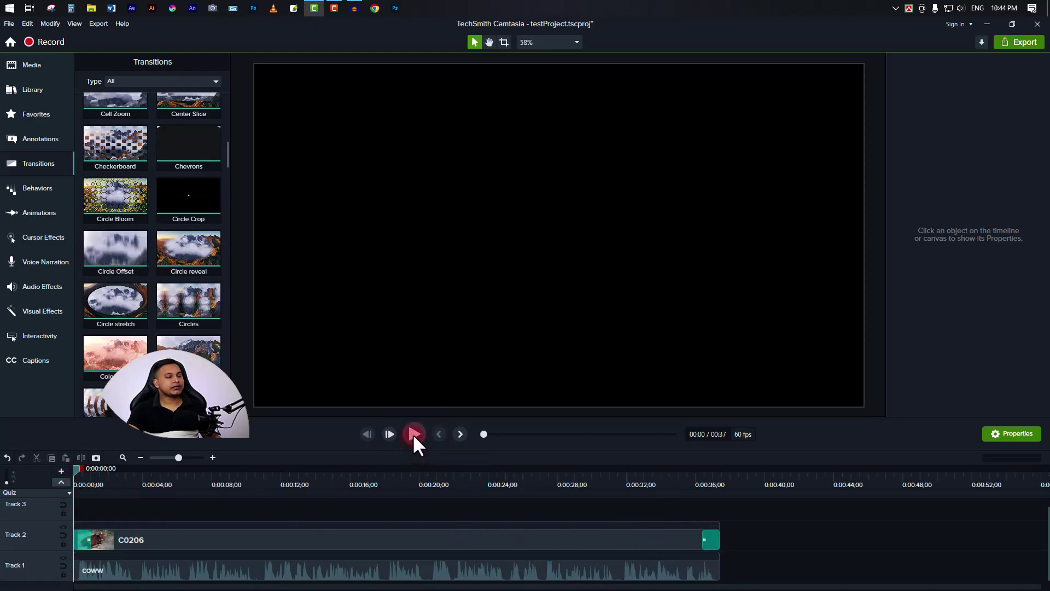
- Play the beginning of the timeline and its last seconds from about 0:00:36 to preview both C0206 transitions
left_click(414, 434)
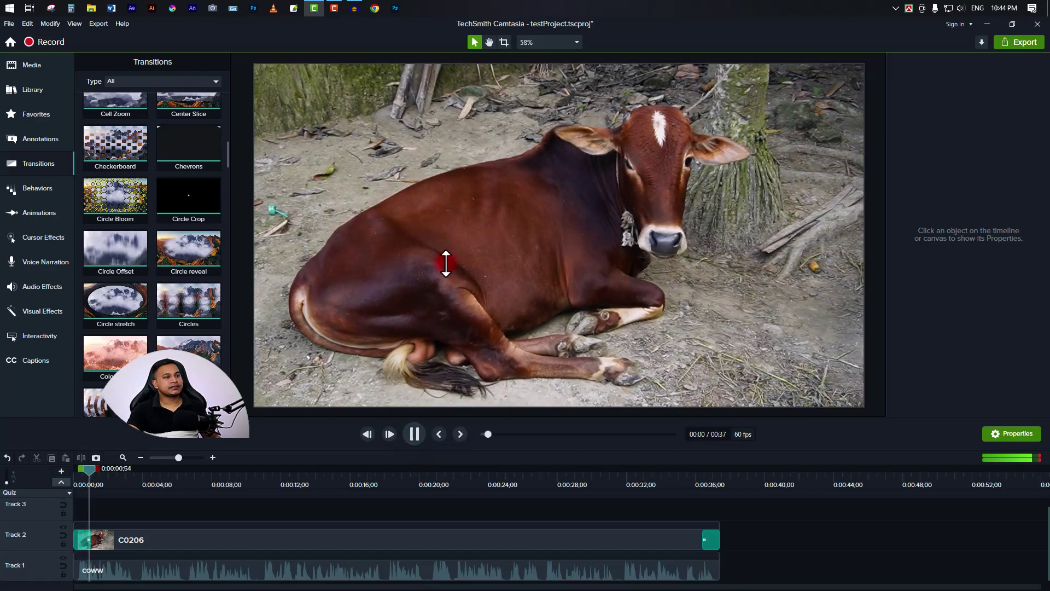
left_click(682, 485)
left_click_drag(683, 469, 697, 470)
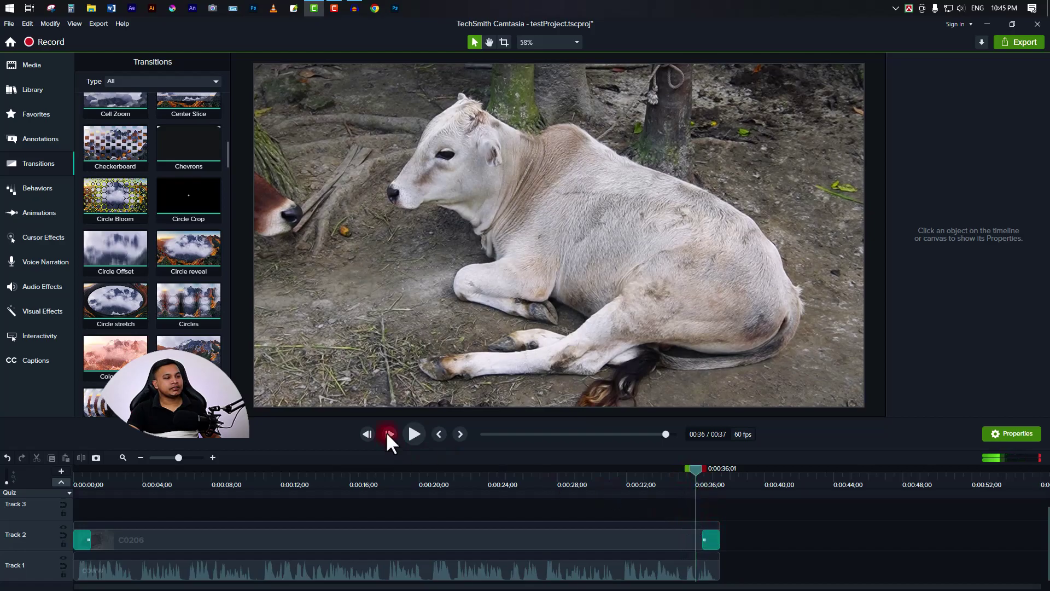
left_click(414, 434)
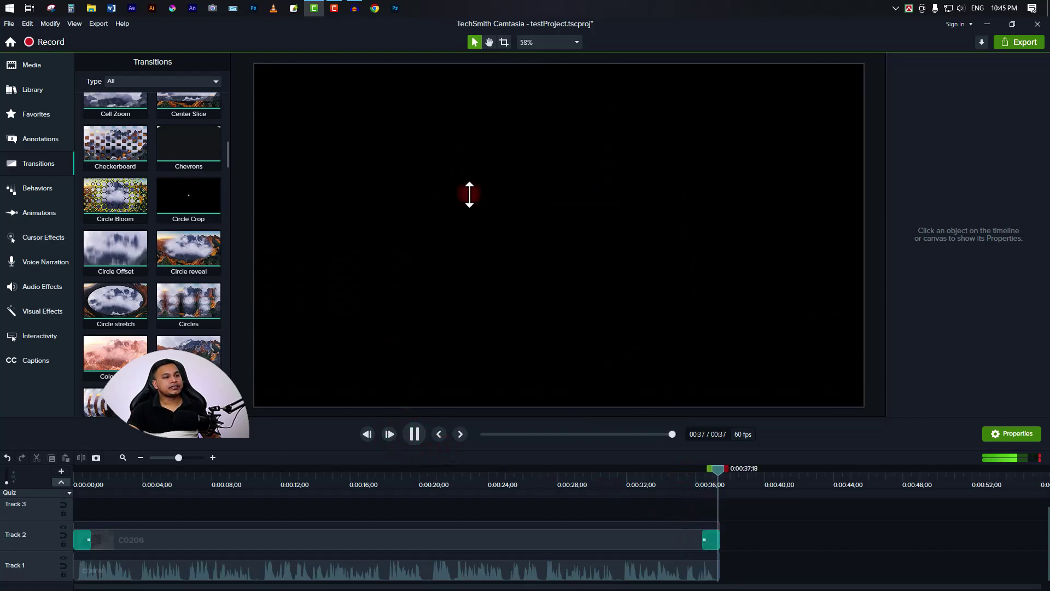